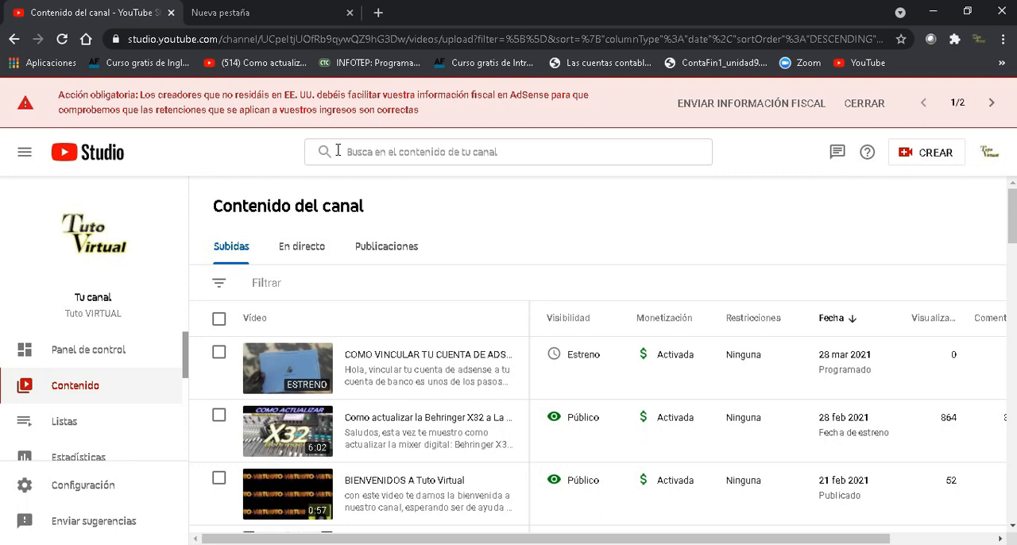
# Step: Search Google for "adsense login" in the empty tab and open the Google AdSense result
pyautogui.hotkey('ctrl', 'Tab')
pyautogui.click(373, 310)
pyautogui.write('ad')
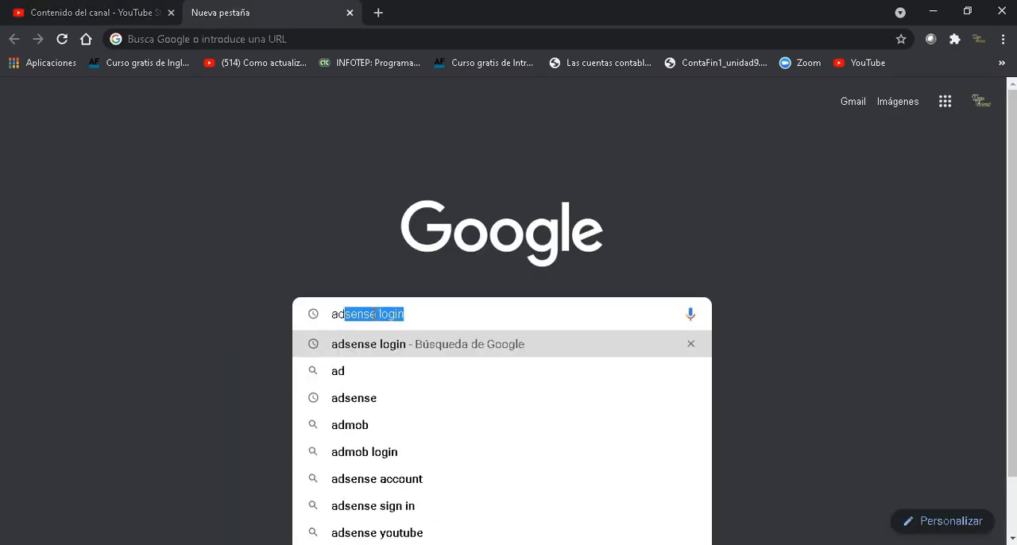
pyautogui.press('Return')
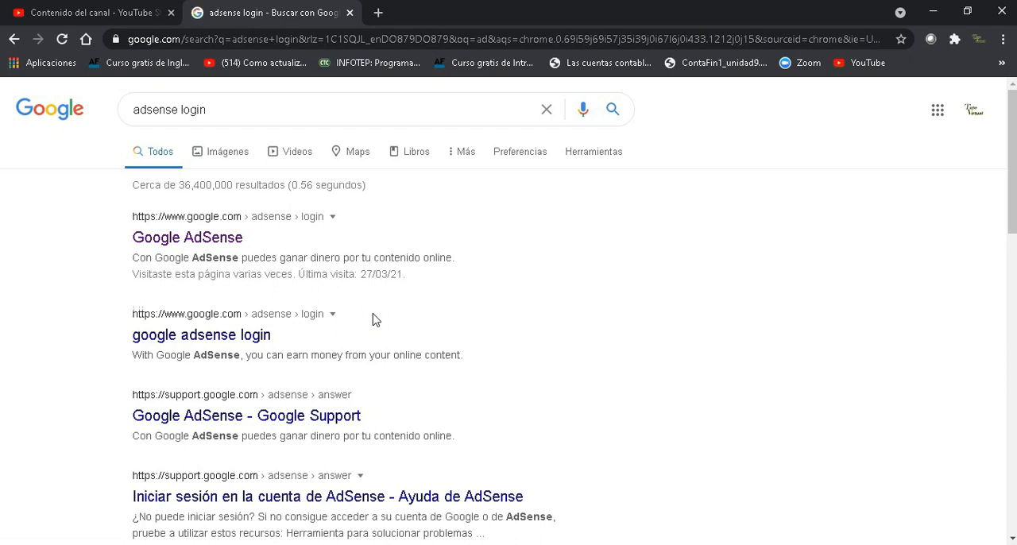
pyautogui.click(230, 248)
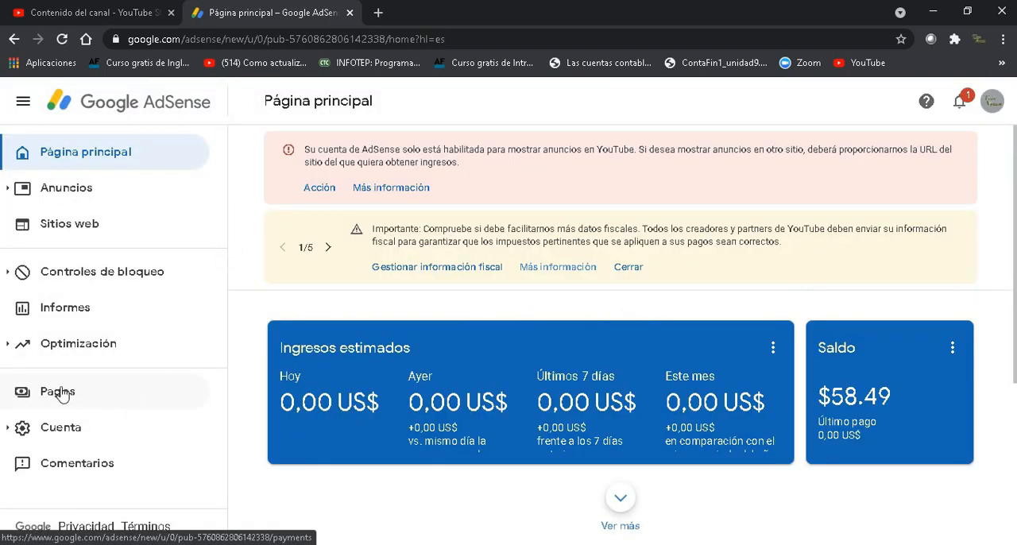
# Step: Open the configuration management page of the AdSense payments section
pyautogui.click(57, 394)
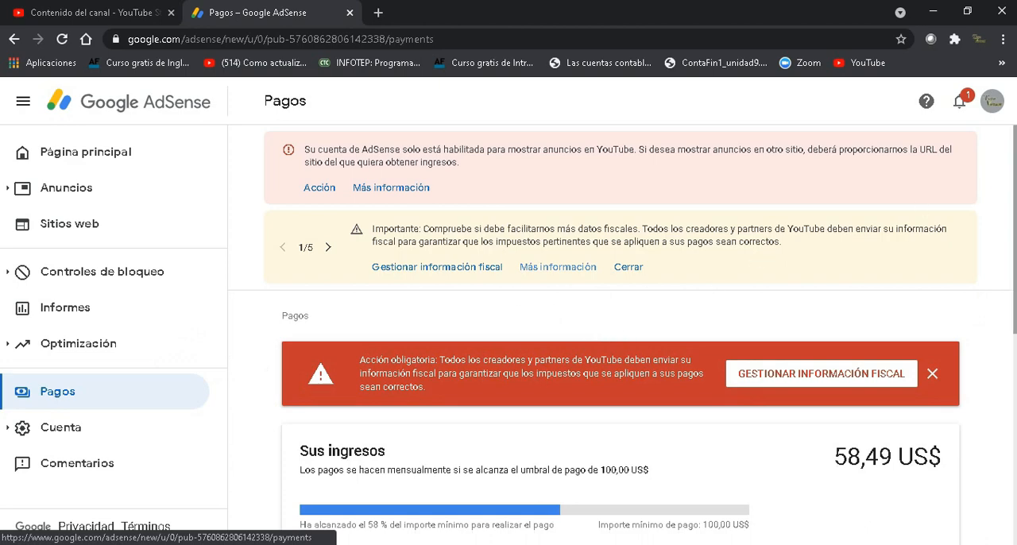
pyautogui.scroll(-5, 620, 334)
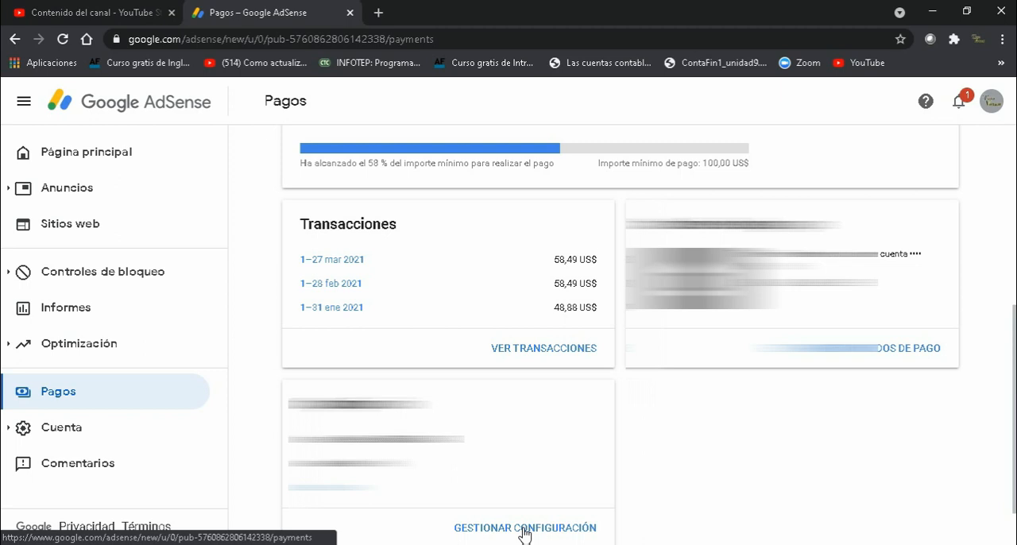
pyautogui.click(524, 528)
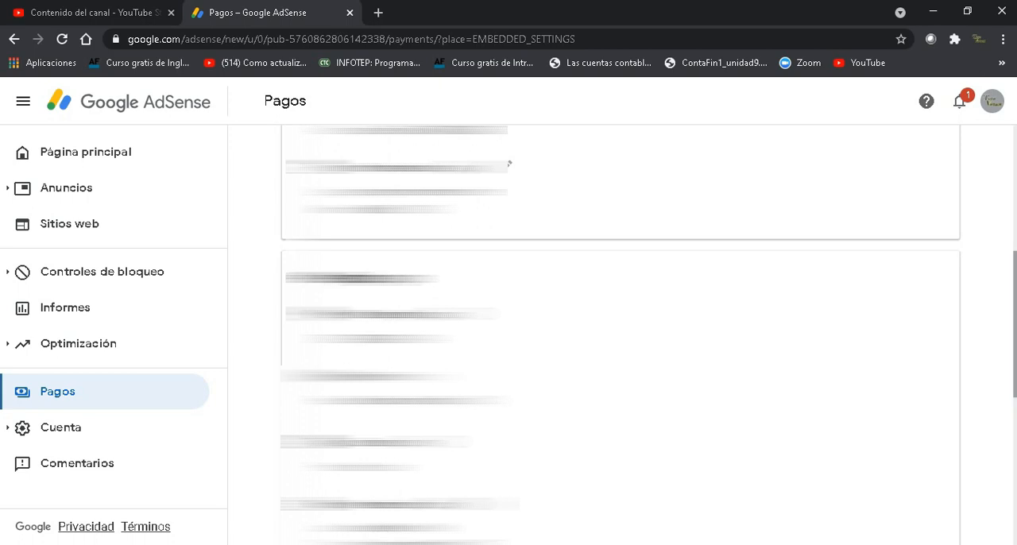
# Step: Open the management of the United States tax information and start adding new tax information
pyautogui.scroll(-3, 620, 334)
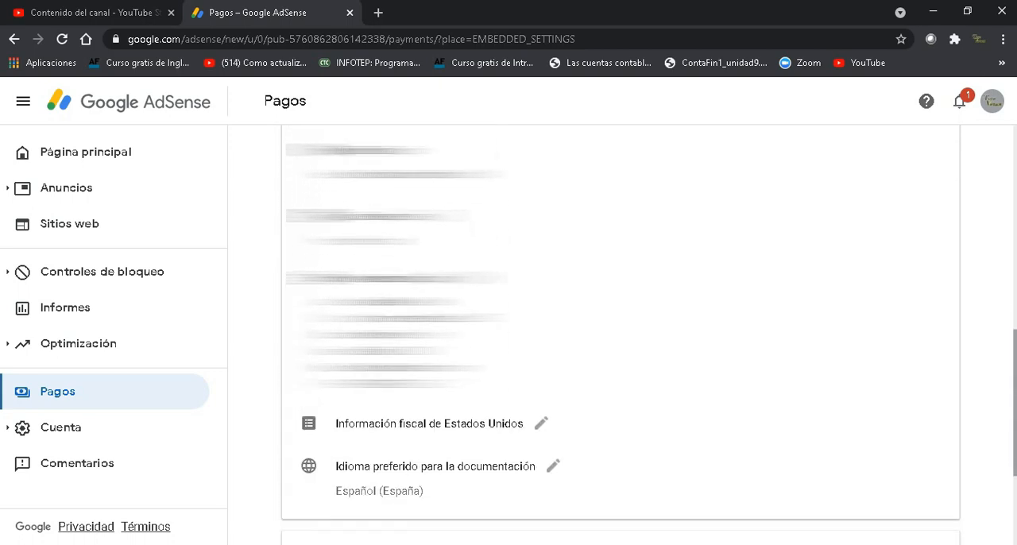
pyautogui.click(540, 428)
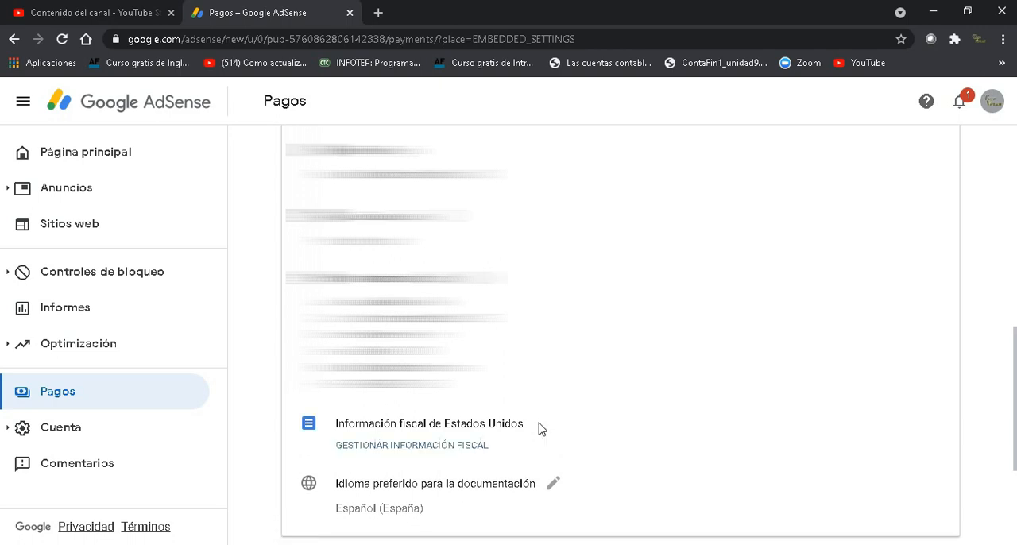
pyautogui.click(457, 446)
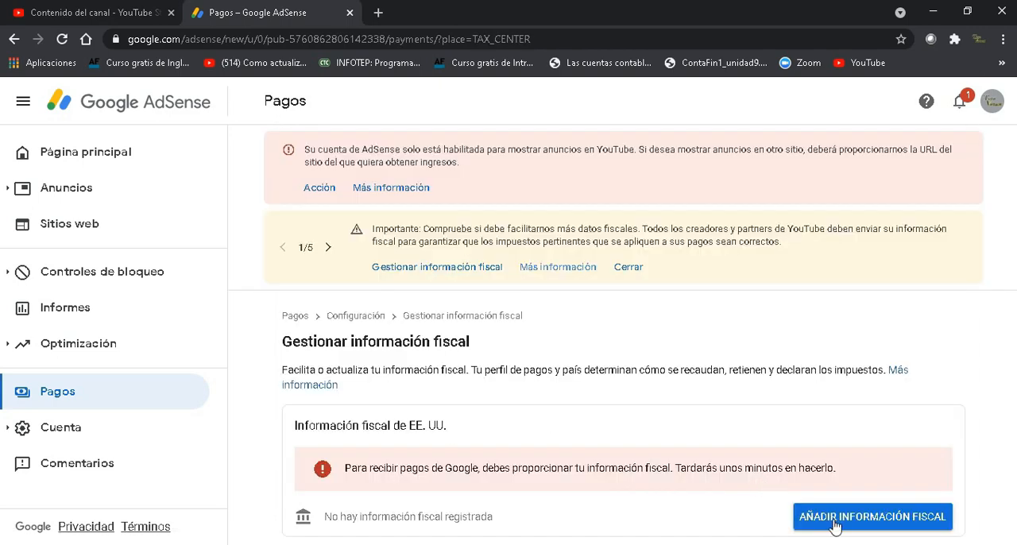
pyautogui.click(834, 521)
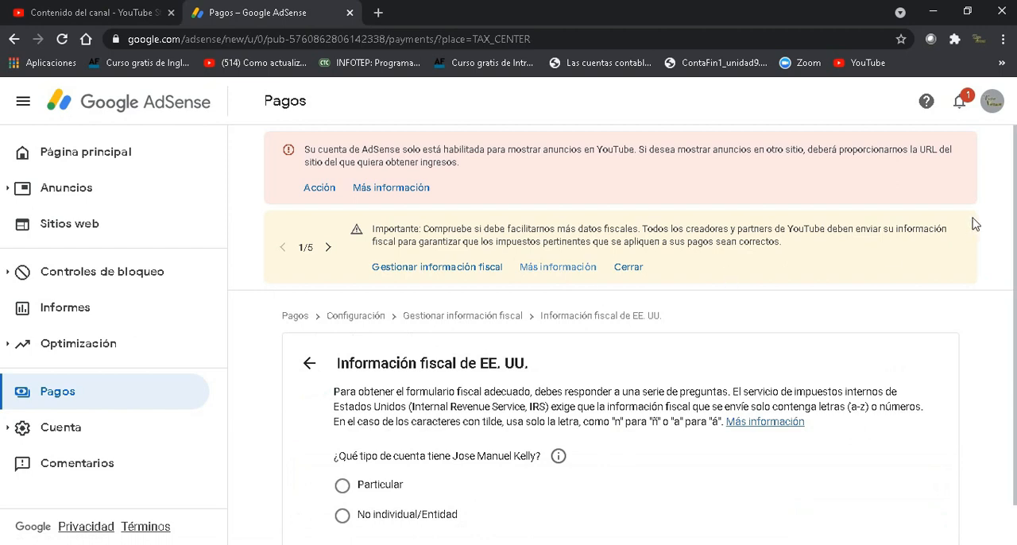
# Step: Set the account type to Particular and answer No to being a United States citizen or resident
pyautogui.scroll(-1, 1015, 202)
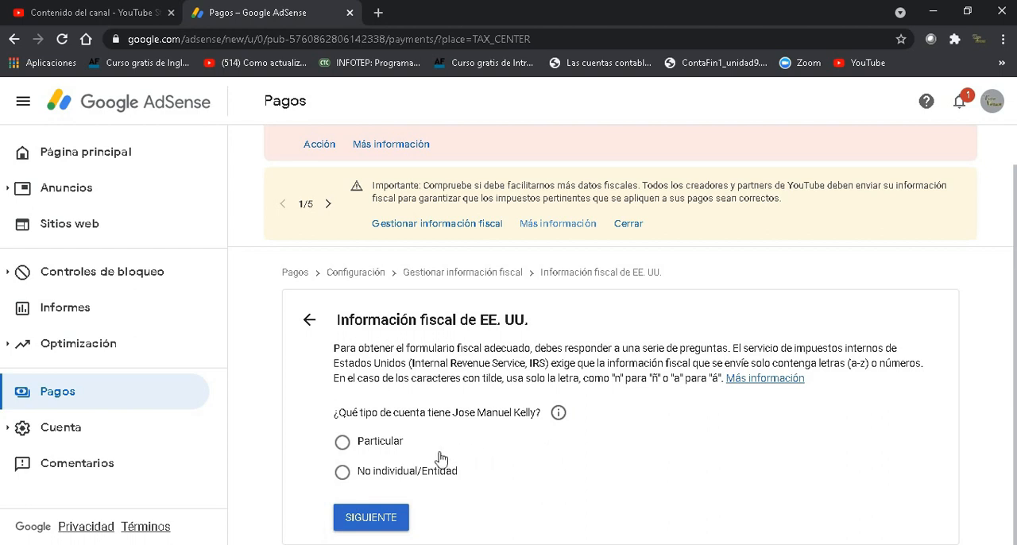
pyautogui.click(342, 446)
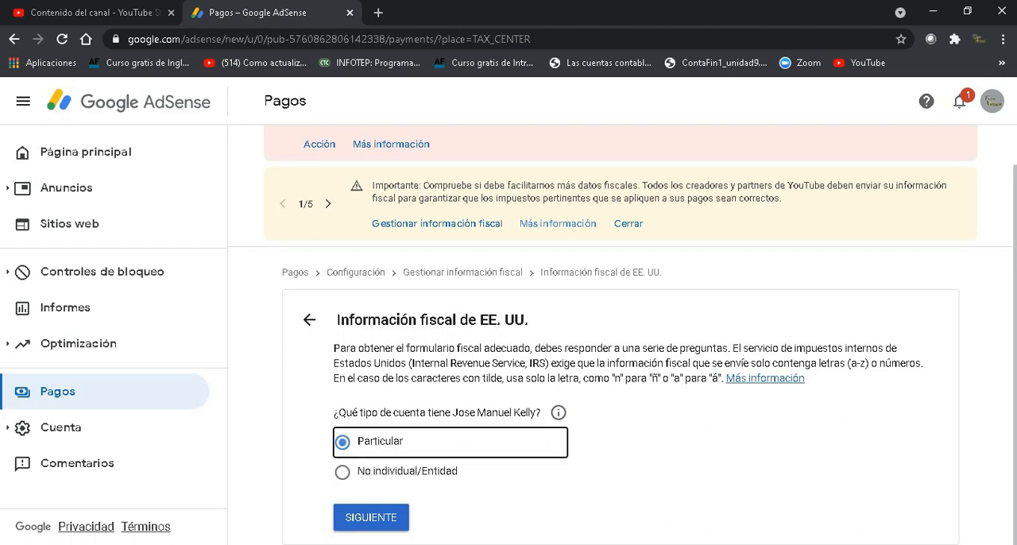
pyautogui.click(370, 518)
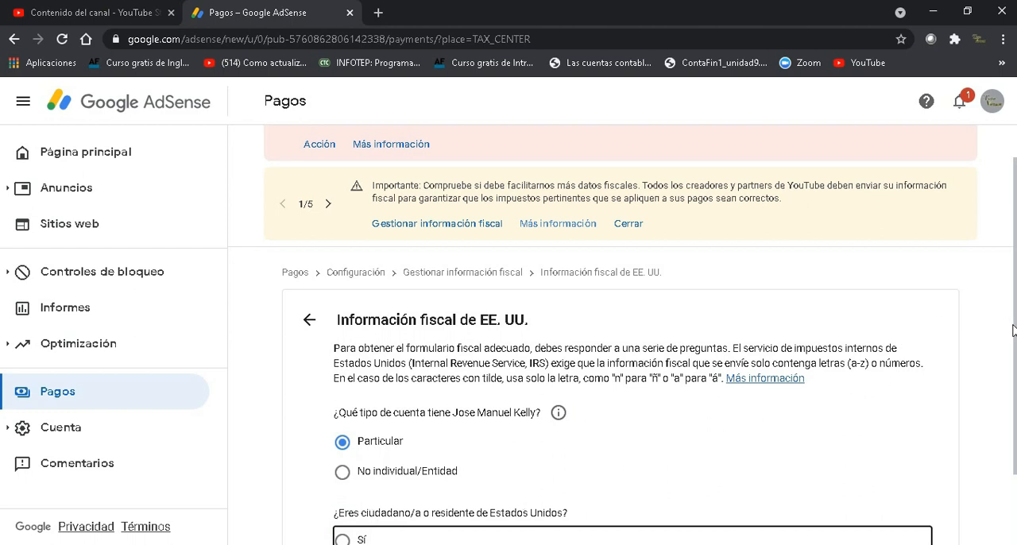
pyautogui.scroll(-1, 1015, 331)
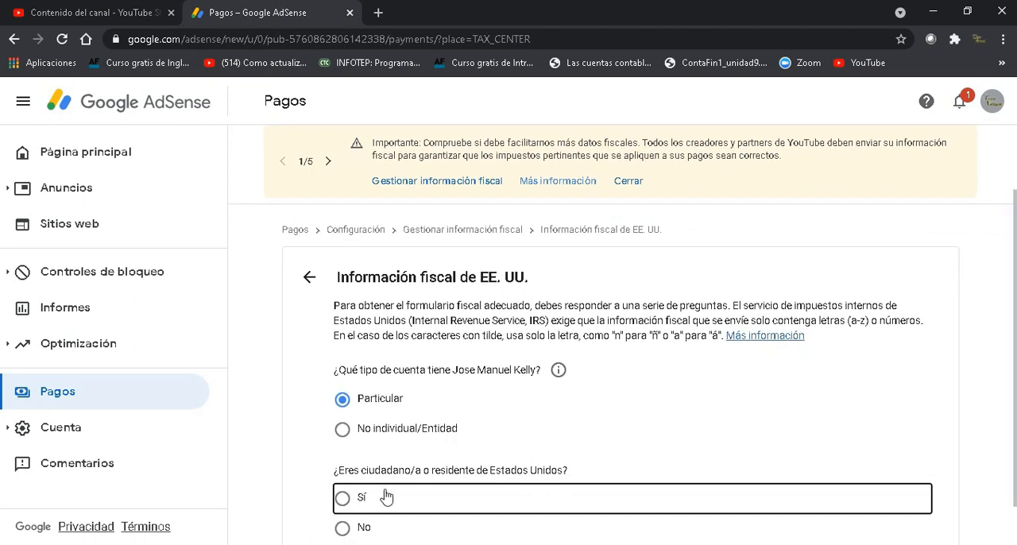
pyautogui.click(342, 533)
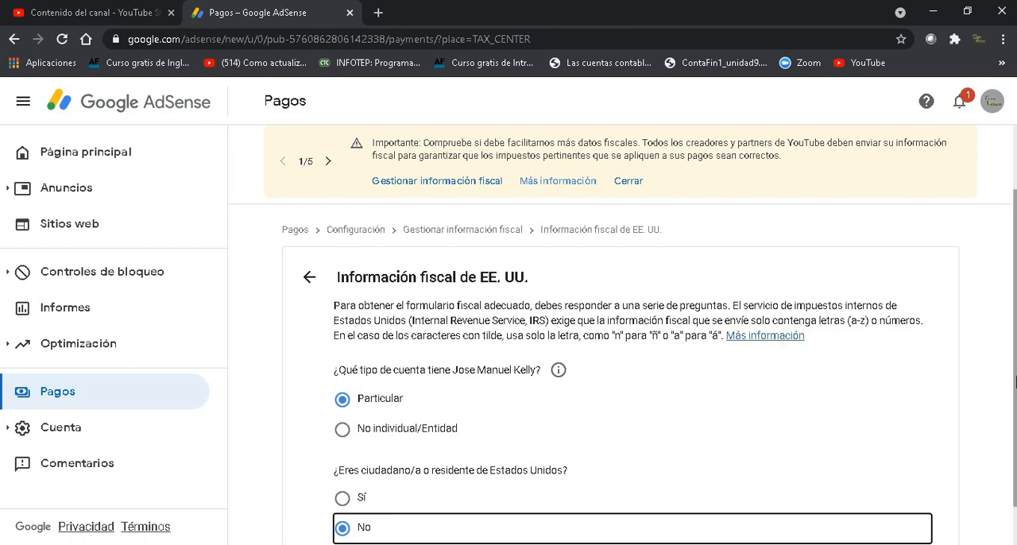
pyautogui.scroll(-1, 1014, 382)
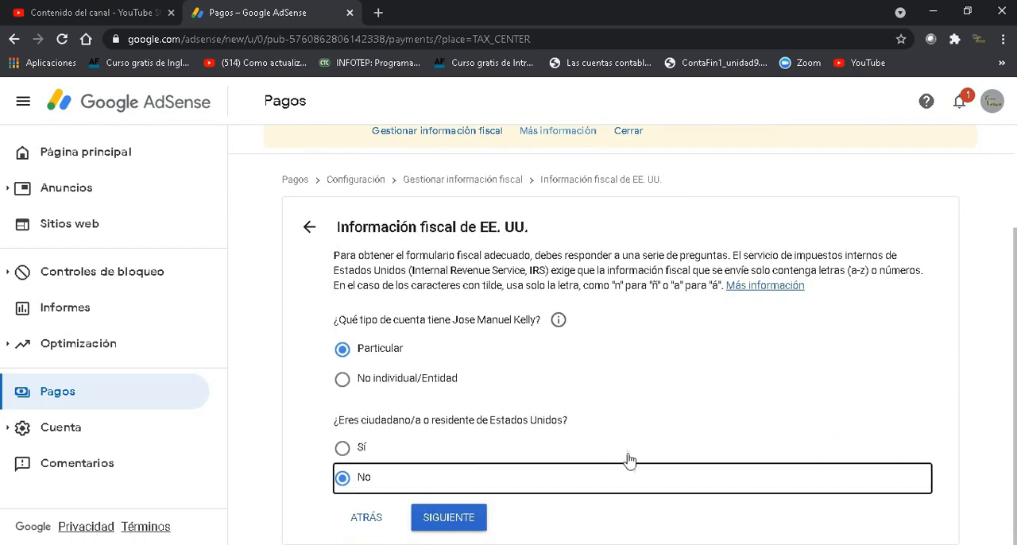
pyautogui.click(432, 517)
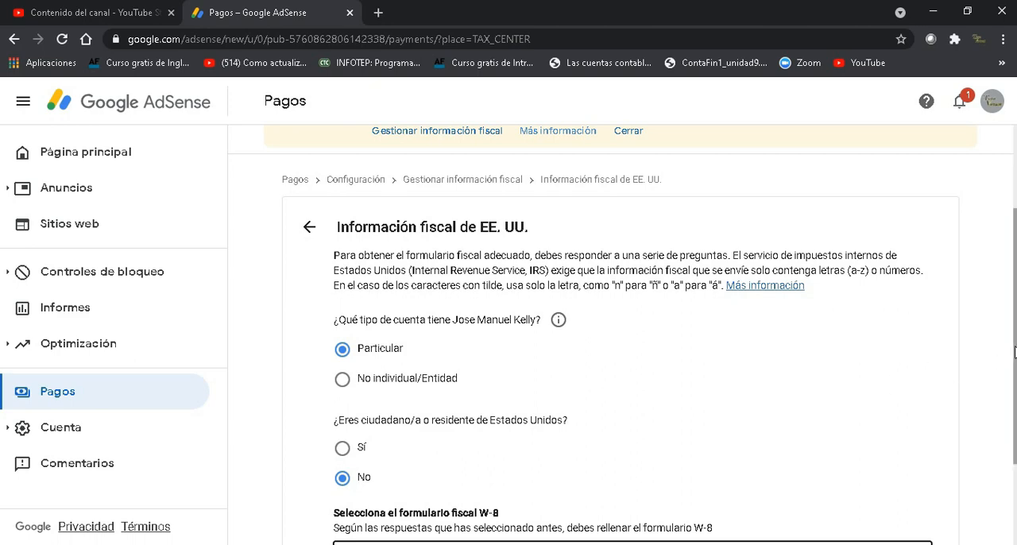
# Step: Choose W-8BEN as the W-8 tax form and proceed to the form
pyautogui.scroll(-2, 1013, 352)
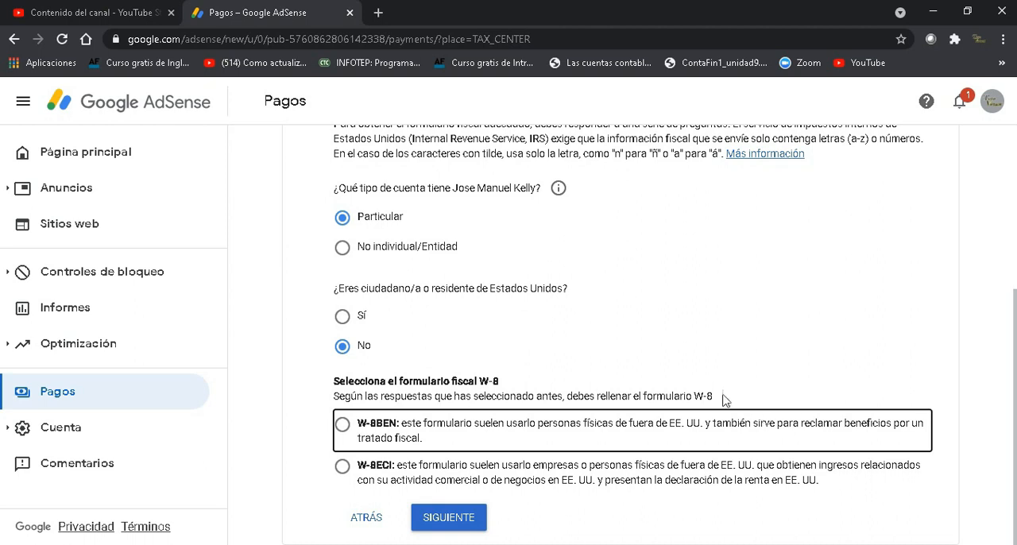
pyautogui.click(344, 427)
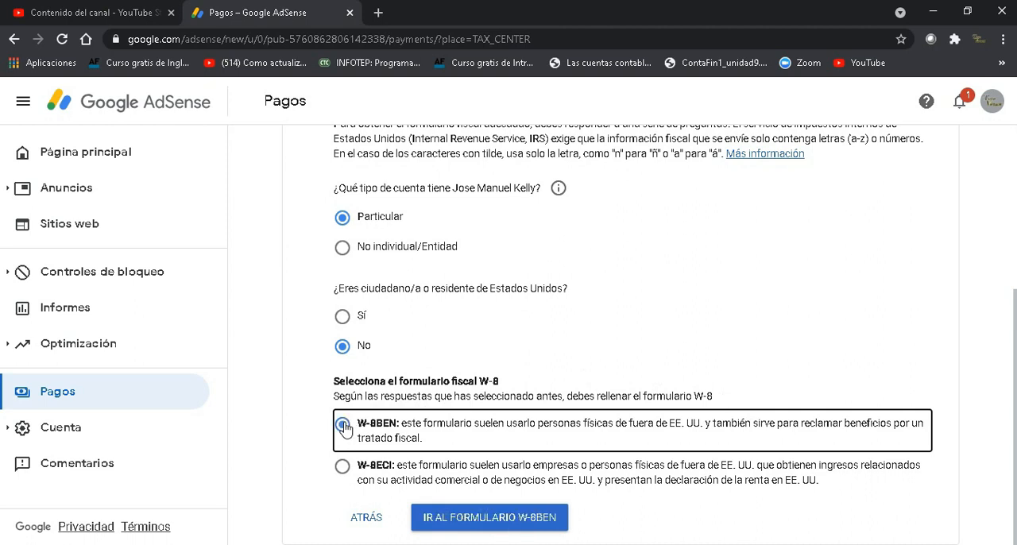
pyautogui.click(514, 526)
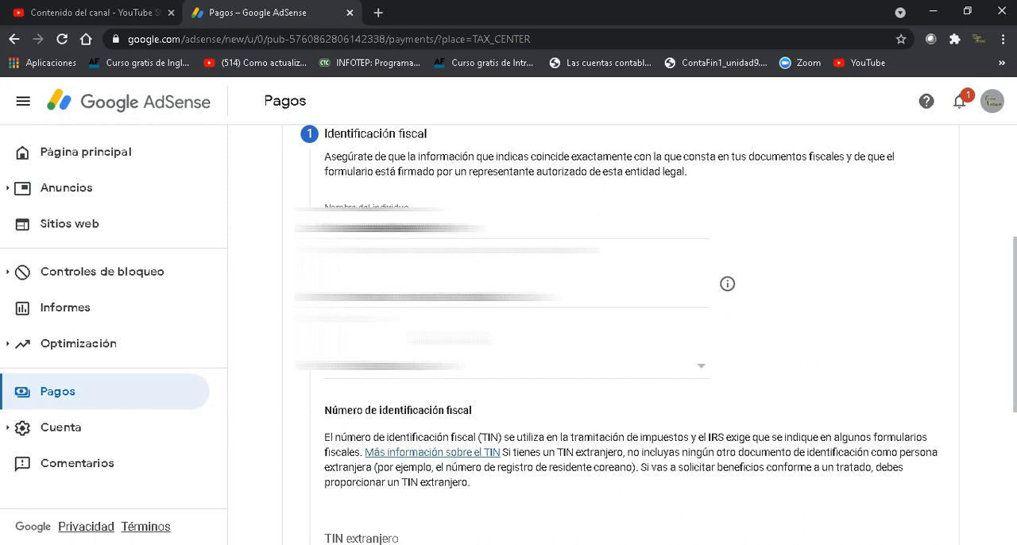
# Step: Complete the tax identification section for República Dominicana, leaving the foreign TIN and the US ITIN or NSS blank
pyautogui.click(449, 374)
pyautogui.click(447, 373)
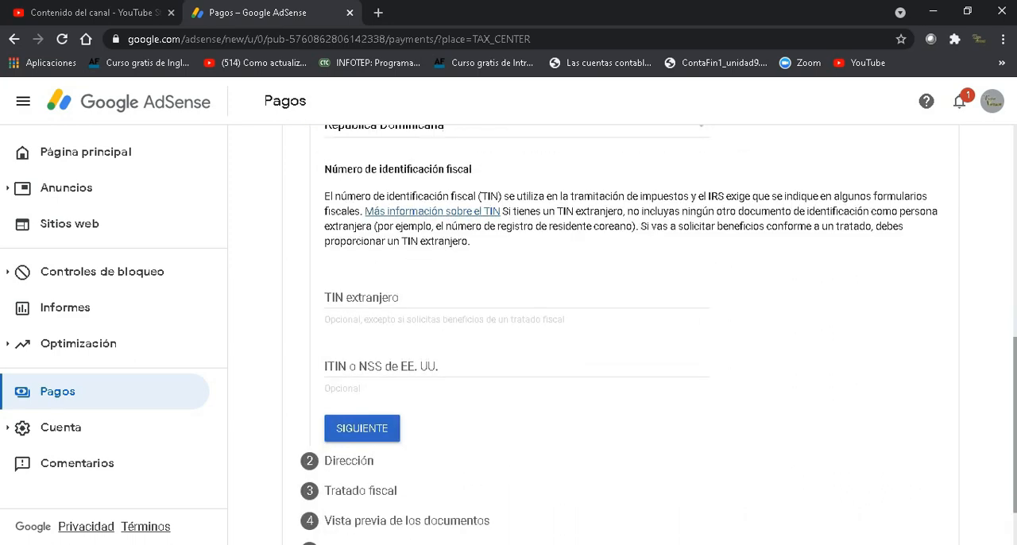
pyautogui.click(367, 428)
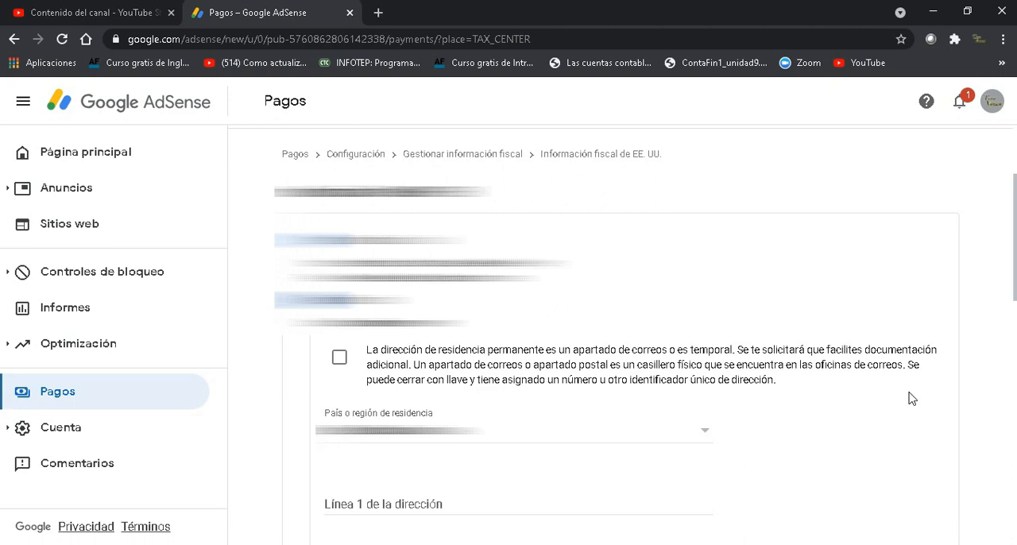
# Step: Fill in the permanent residence address, mark the postal address as the same, and submit the address section
pyautogui.scroll(-2, 912, 398)
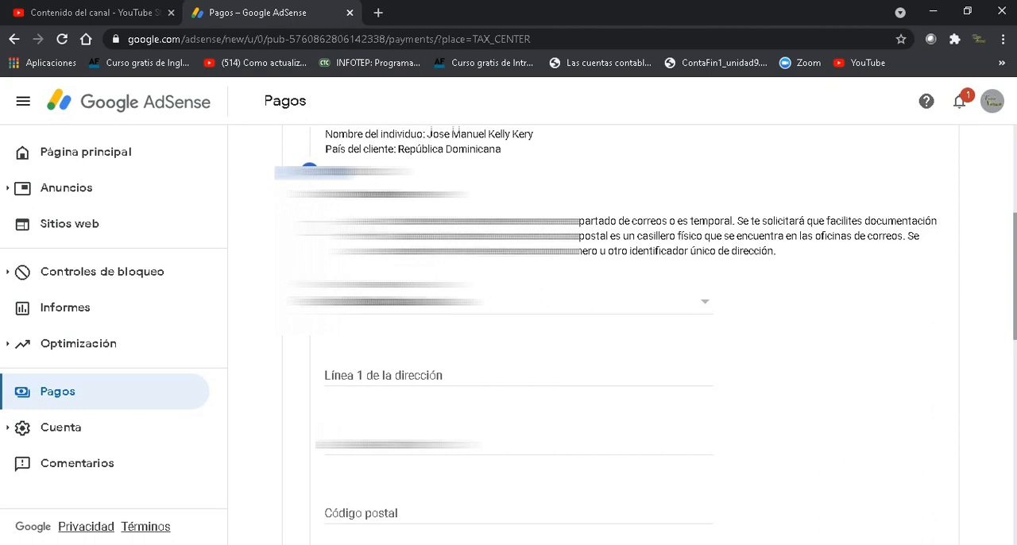
pyautogui.scroll(-2, 619, 333)
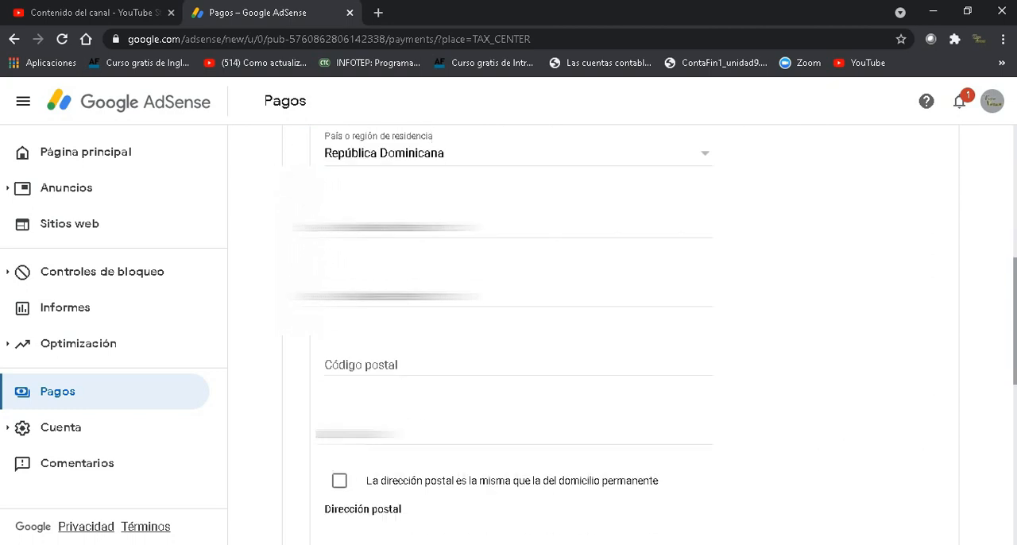
pyautogui.moveTo(1015, 326); pyautogui.dragTo(1004, 318)
pyautogui.moveTo(1013, 314); pyautogui.dragTo(1011, 309)
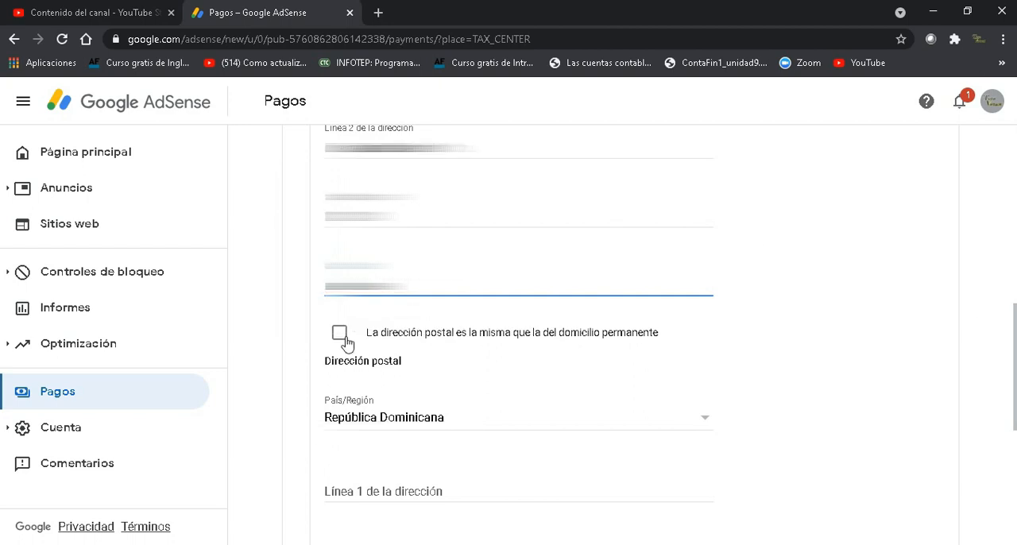
pyautogui.click(341, 335)
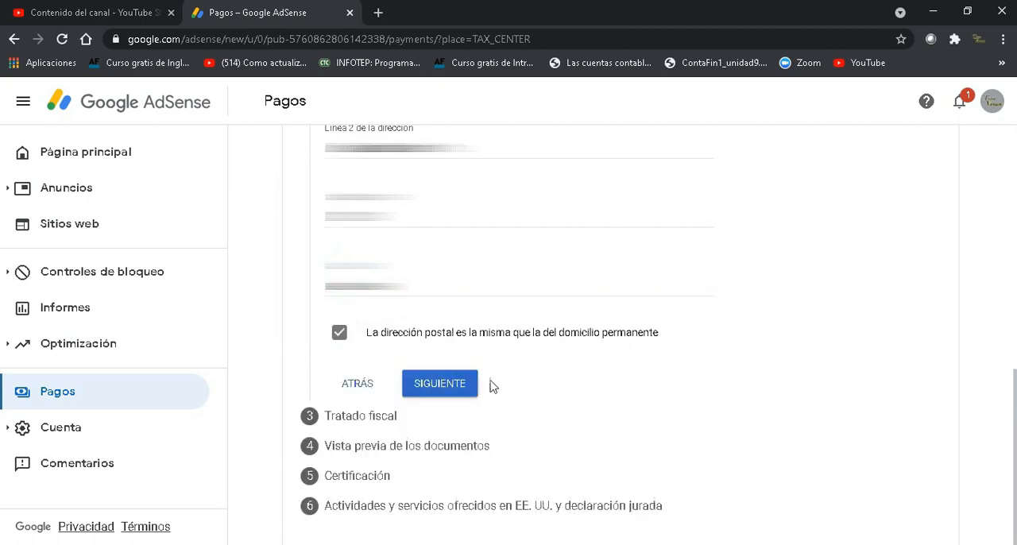
pyautogui.click(456, 386)
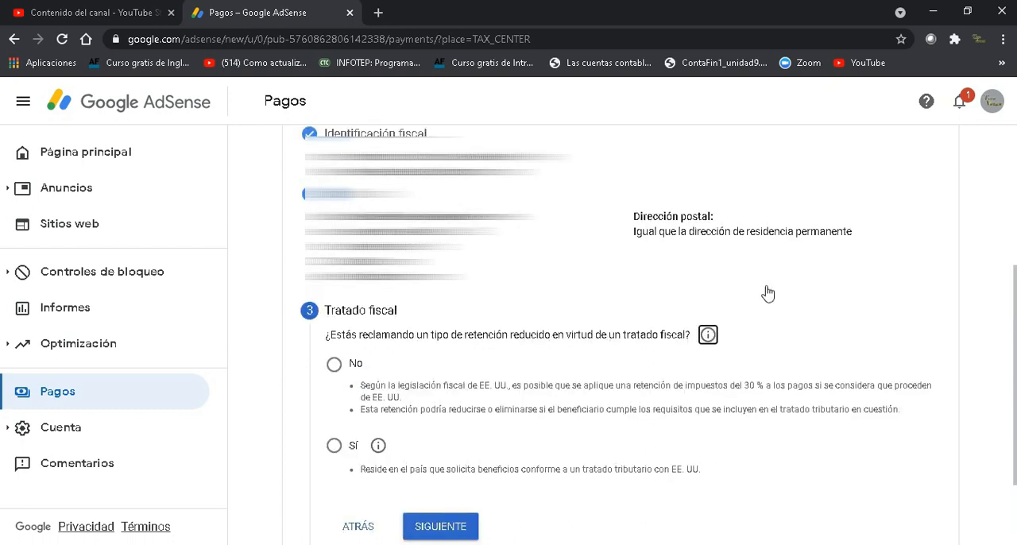
# Step: Answer No to claiming a reduced withholding rate under a tax treaty and submit the Tratado fiscal section
pyautogui.moveTo(1015, 299); pyautogui.dragTo(1016, 337)
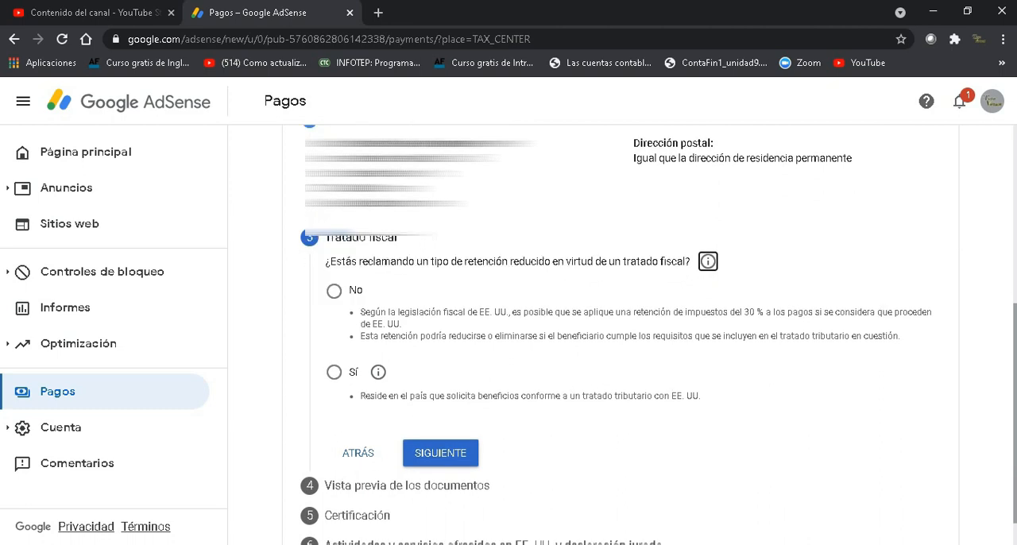
pyautogui.scroll(1, 970, 322)
pyautogui.scroll(-1, 981, 337)
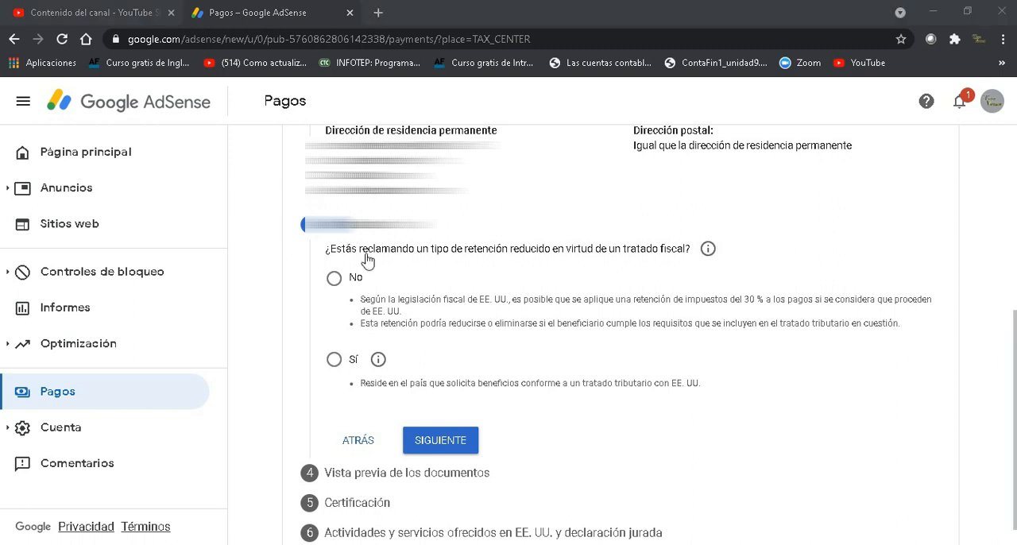
pyautogui.click(335, 286)
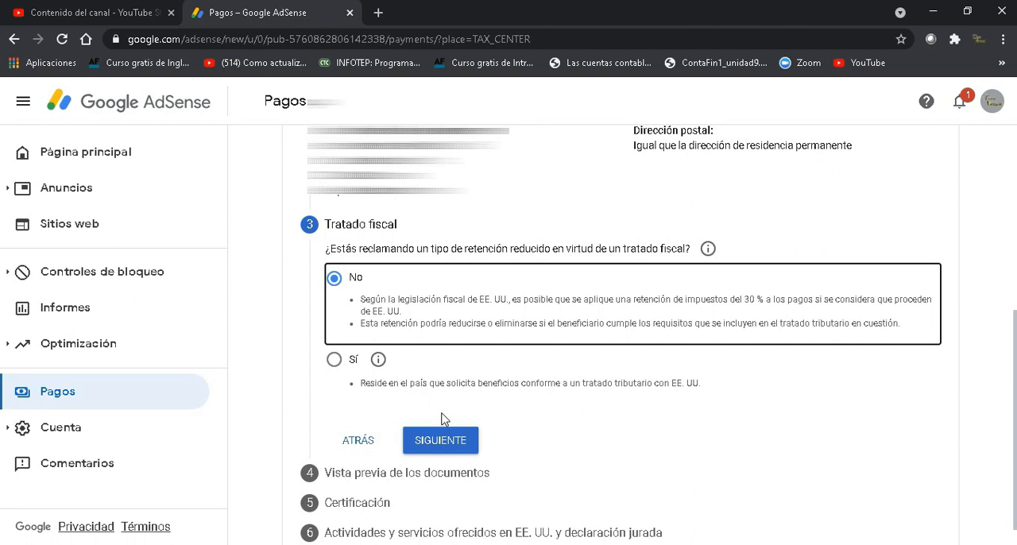
pyautogui.click(447, 442)
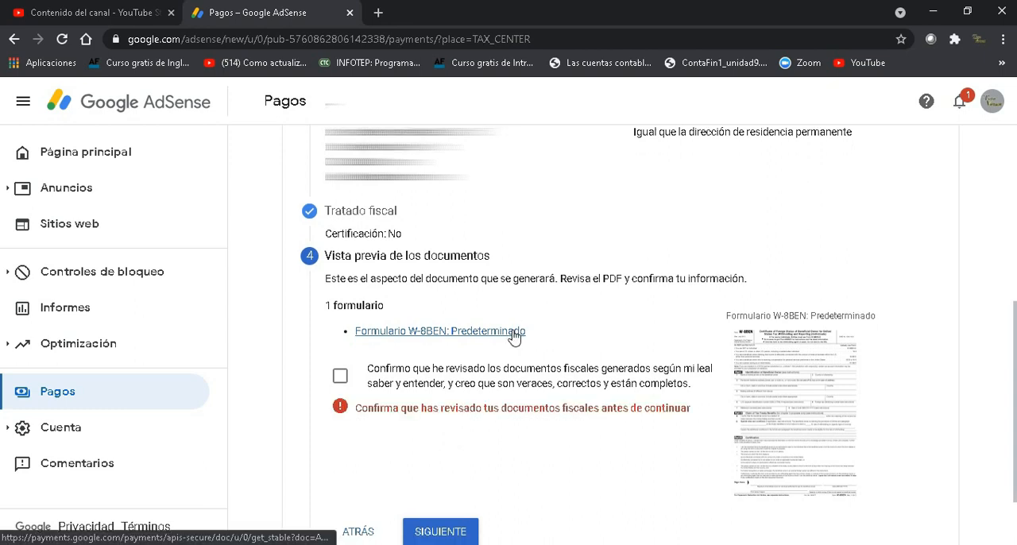
# Step: Review the generated W-8BEN PDF, confirm that the tax documents have been reviewed, and continue to the certification
pyautogui.click(513, 333)
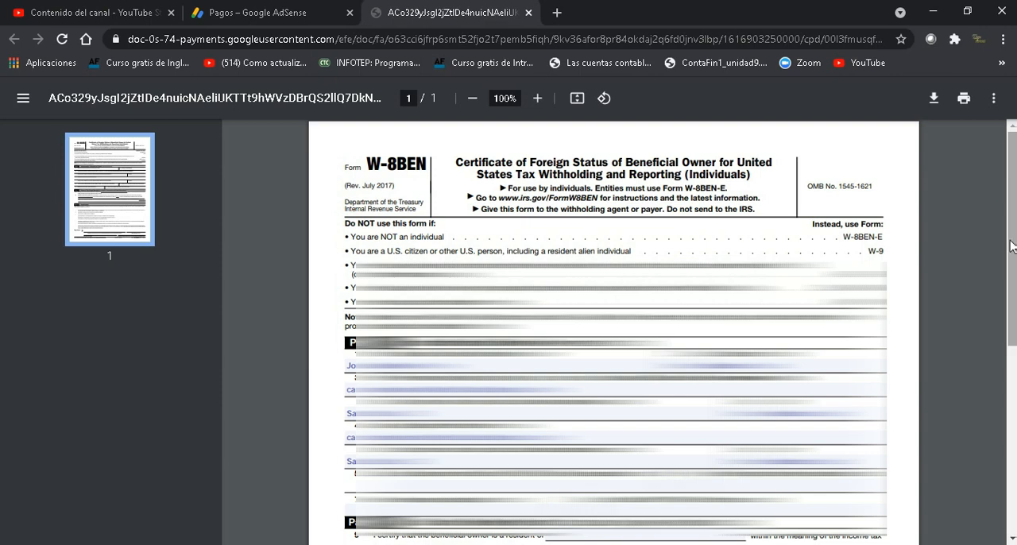
pyautogui.hotkey('ctrl', 'shift', 'Tab')
pyautogui.click(341, 377)
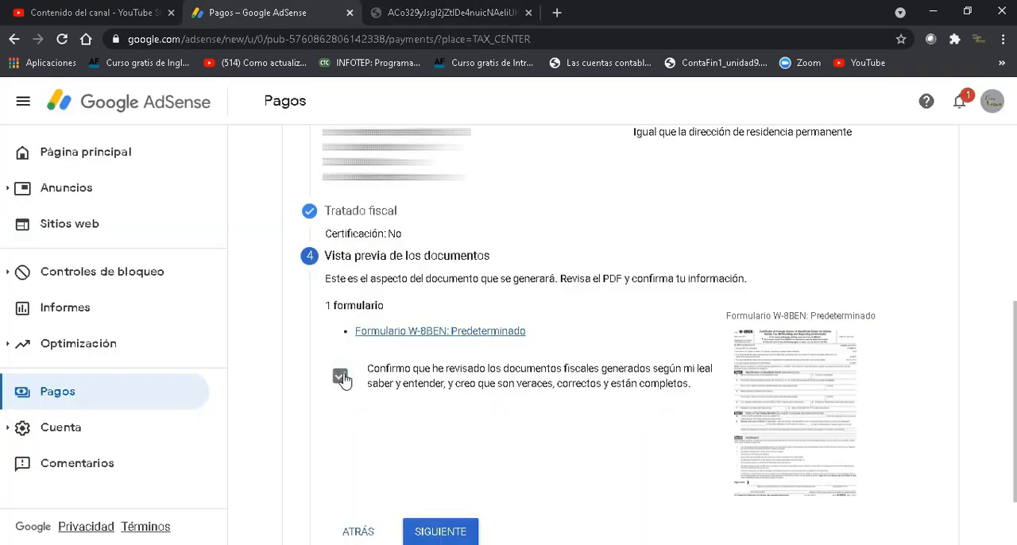
pyautogui.click(445, 532)
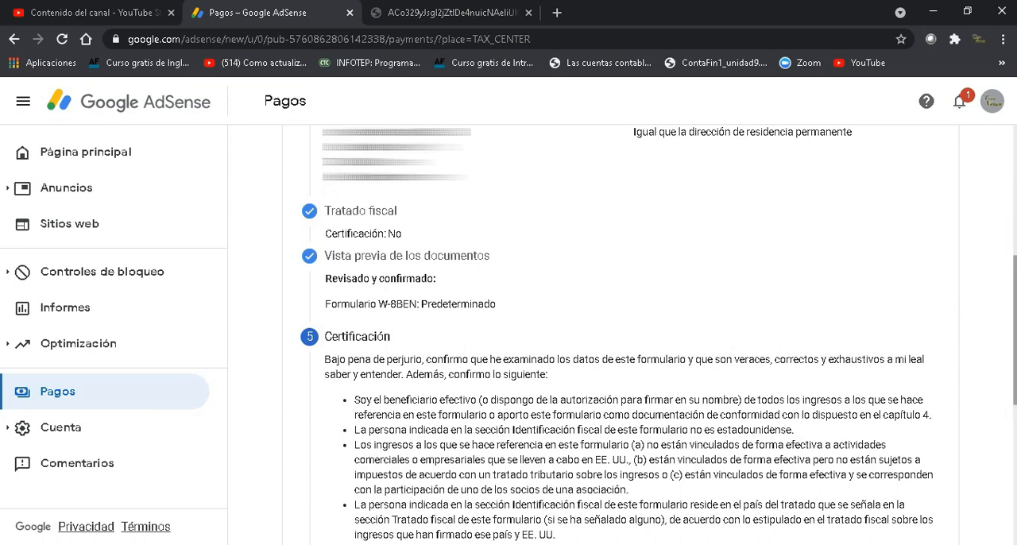
# Step: Sign the certification with the beneficial owner's full name, declare being the person named in the signature, and submit the Certificación section
pyautogui.scroll(-5, 1013, 334)
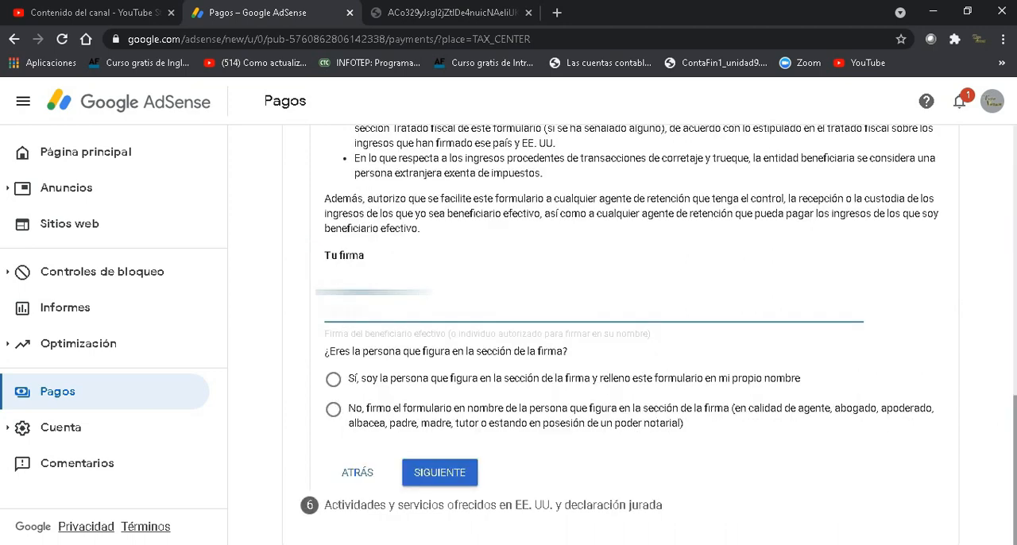
pyautogui.write('???')
pyautogui.press('BackSpace')
pyautogui.press('BackSpace')
pyautogui.press('BackSpace')
pyautogui.press('BackSpace')
pyautogui.press('BackSpace')
pyautogui.press('BackSpace')
pyautogui.write('???')
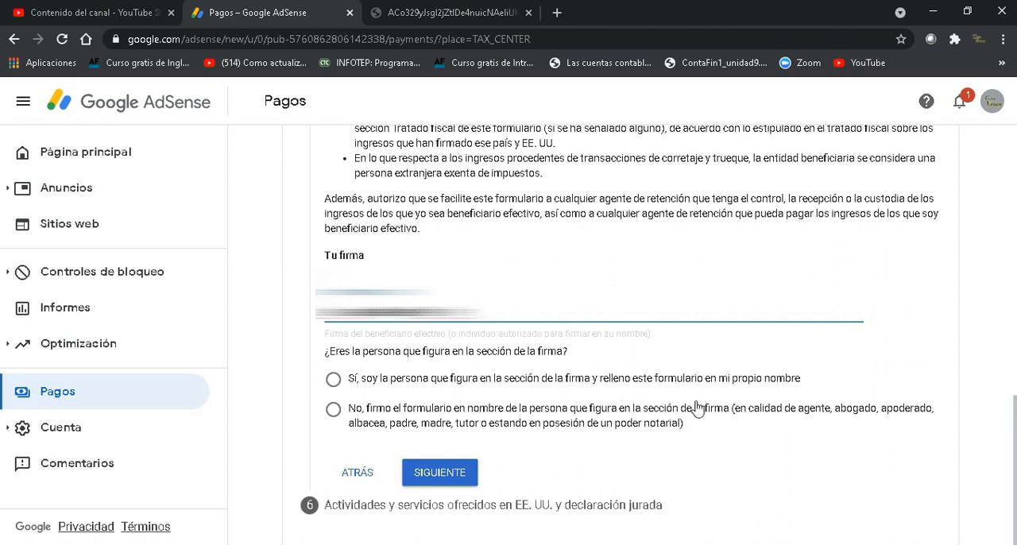
pyautogui.click(334, 380)
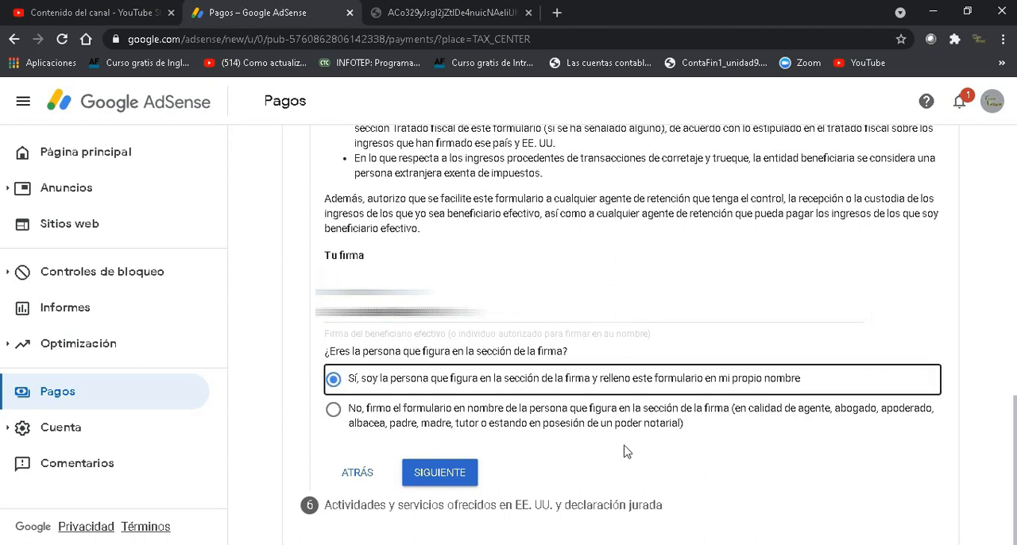
pyautogui.click(441, 473)
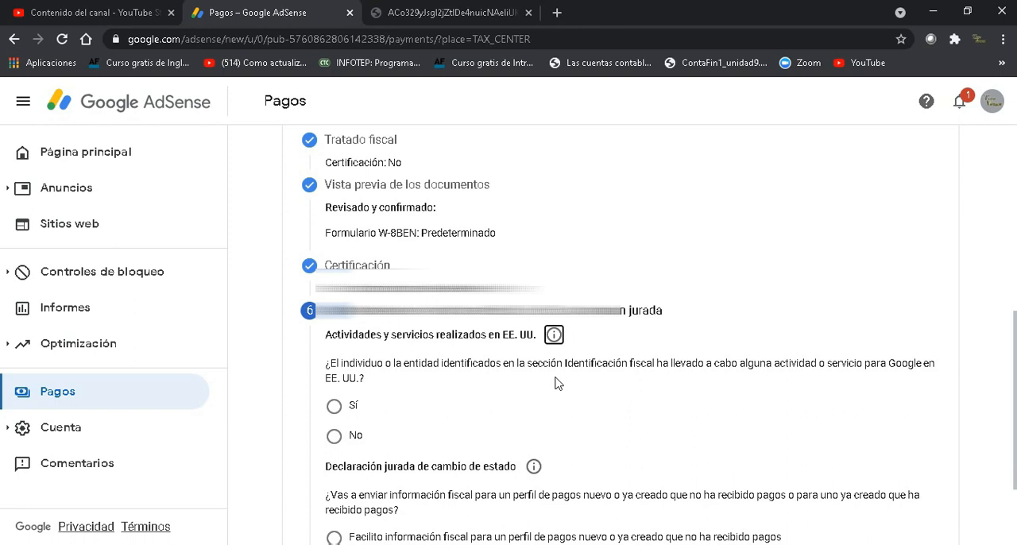
# Step: Answer No to US activities, certify that services are provided only outside the US, and declare a payments profile that has not received payments
pyautogui.click(335, 441)
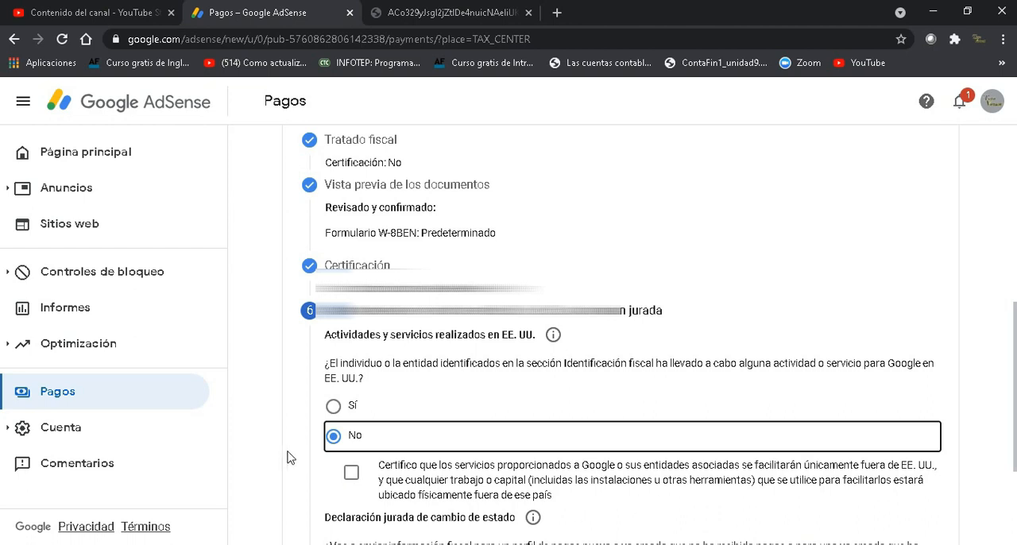
pyautogui.click(352, 474)
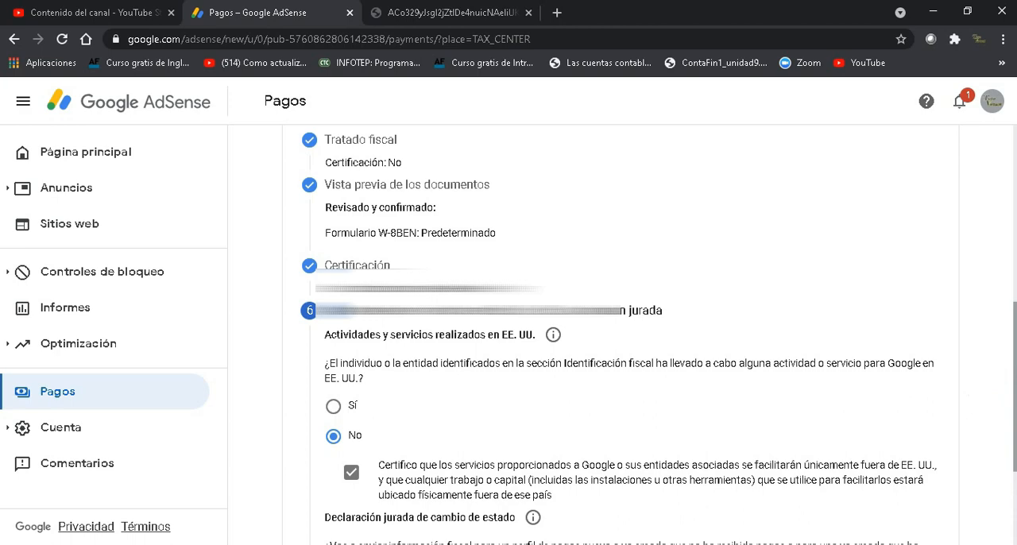
pyautogui.scroll(-1, 1014, 374)
pyautogui.scroll(-3, 1014, 374)
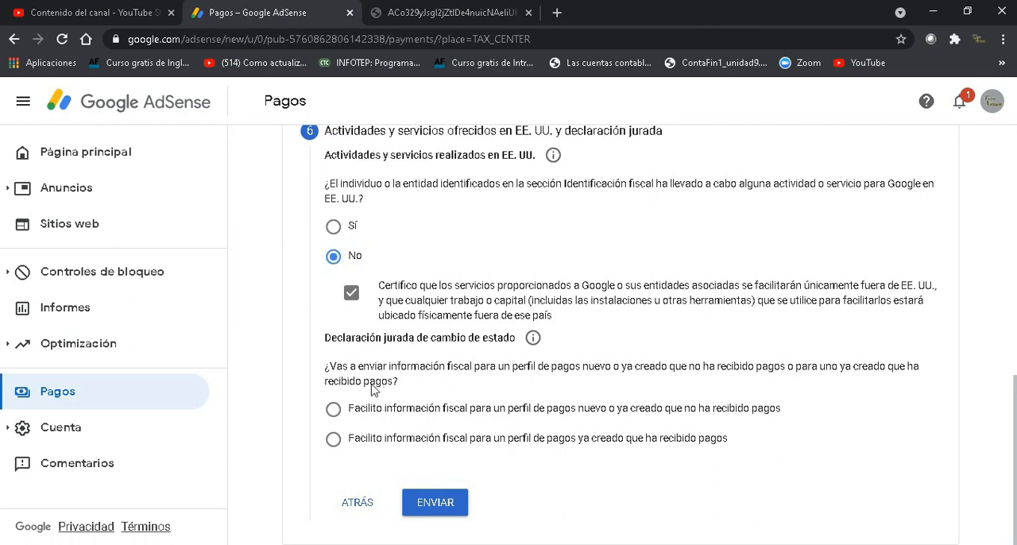
pyautogui.click(333, 411)
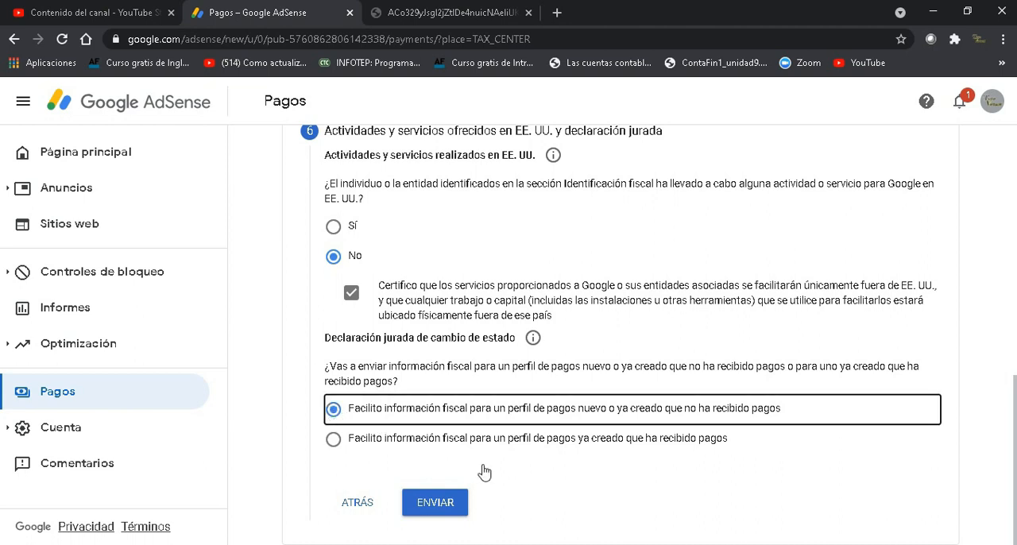